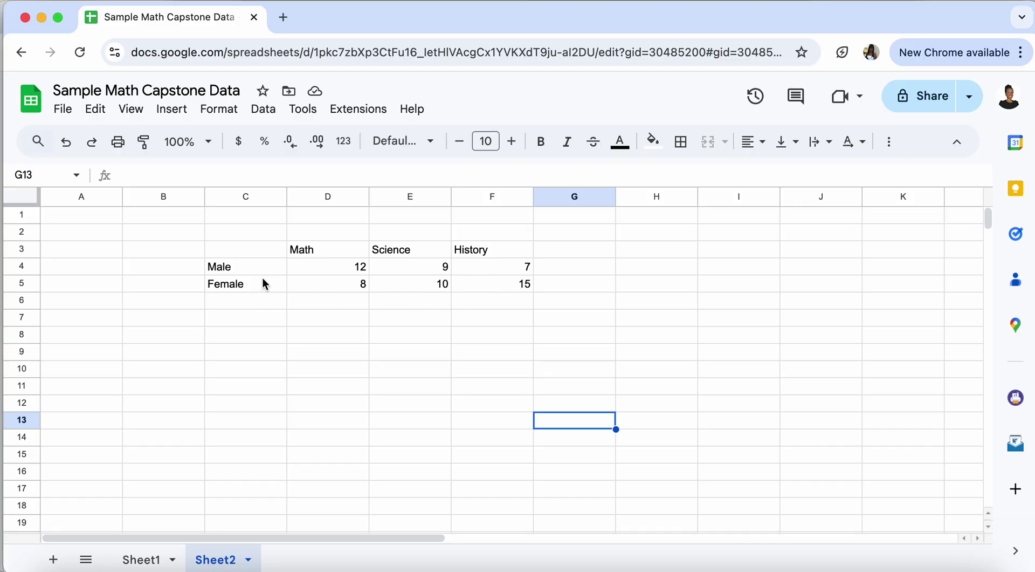
click(343, 271)
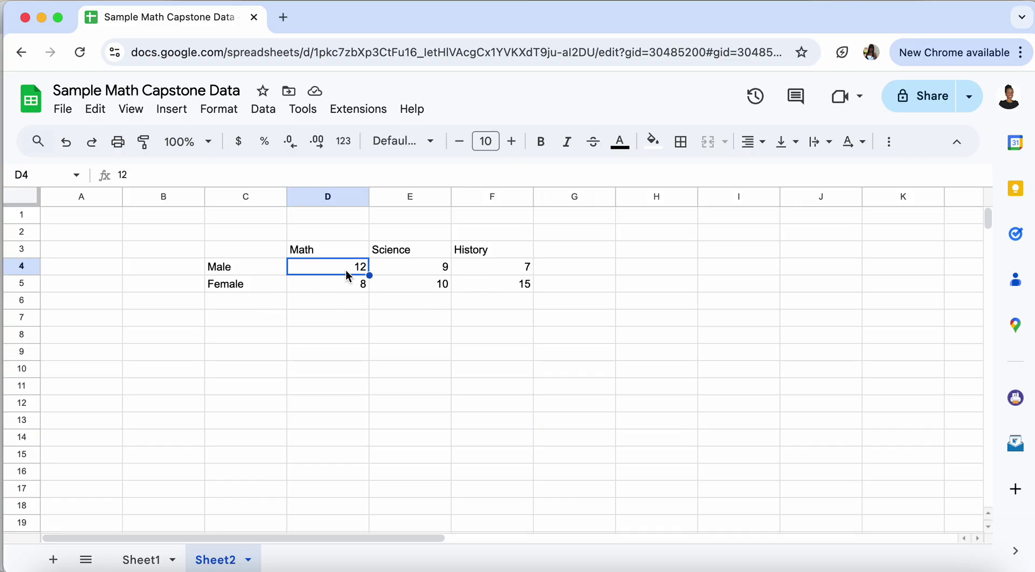
click(410, 271)
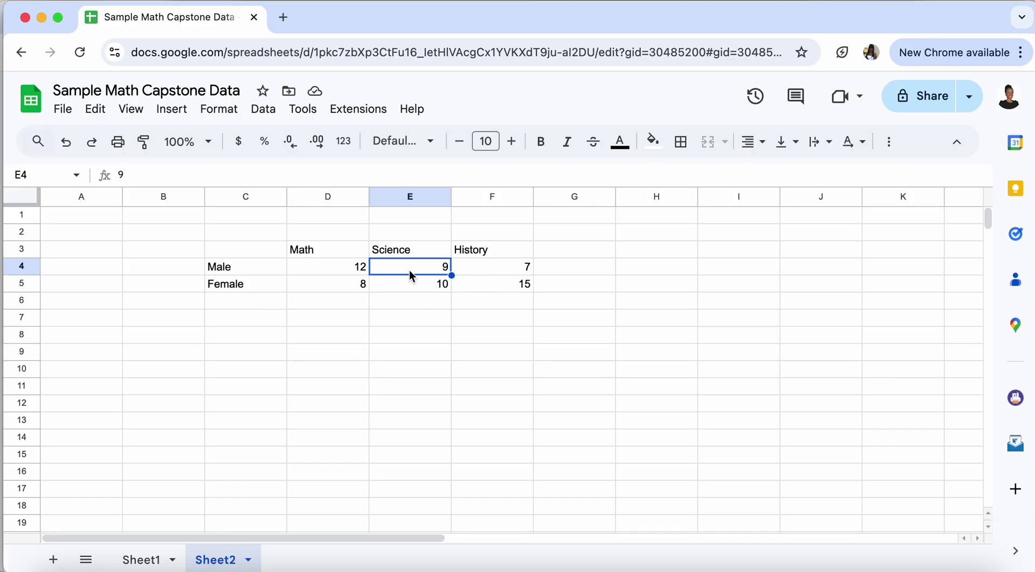
click(329, 266)
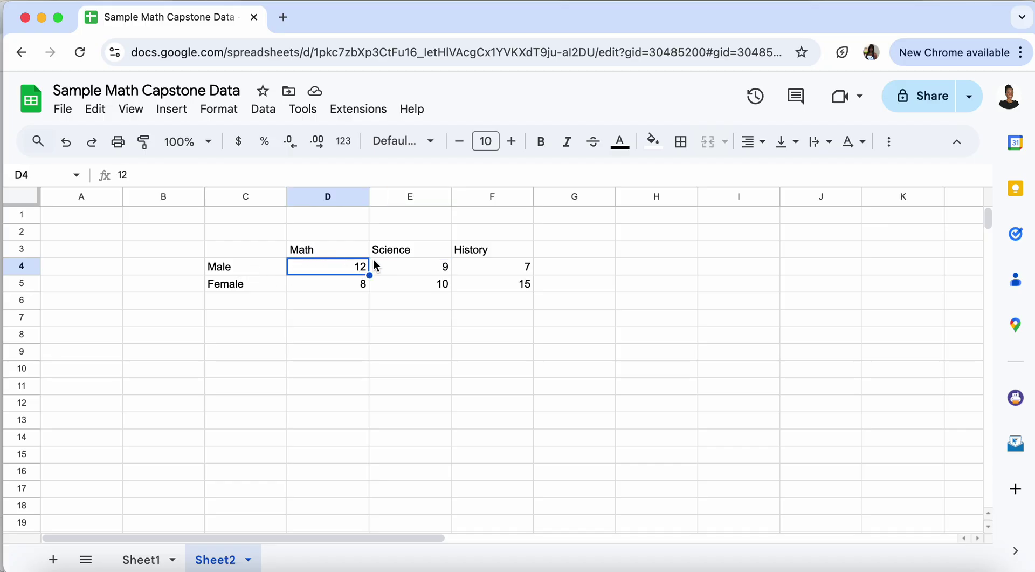
click(409, 268)
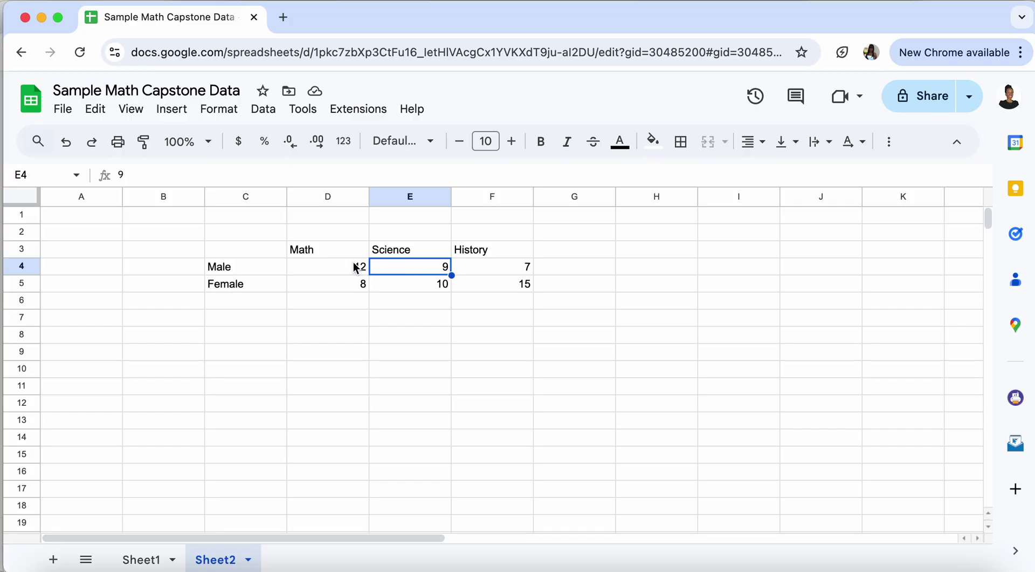
click(335, 337)
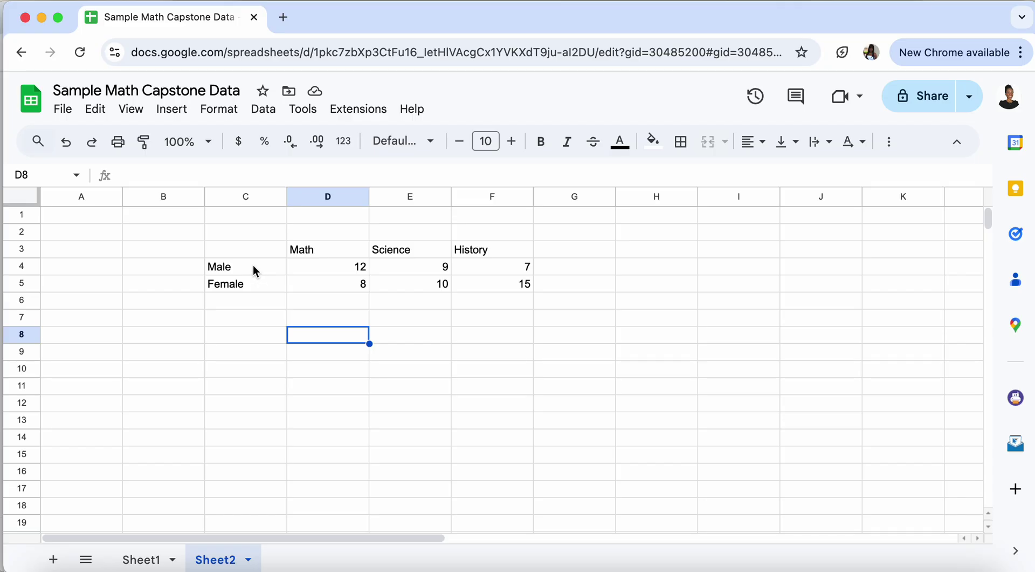
Insert a column chart from the gender and subject table in C3:F5, and dismiss the low battery notification.
drag(240, 251, 492, 293)
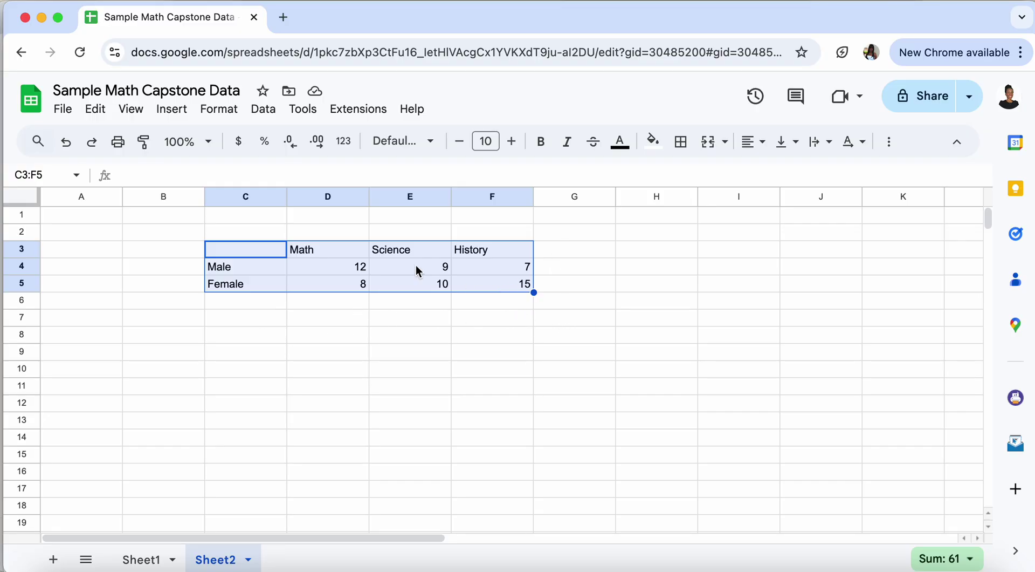
click(175, 114)
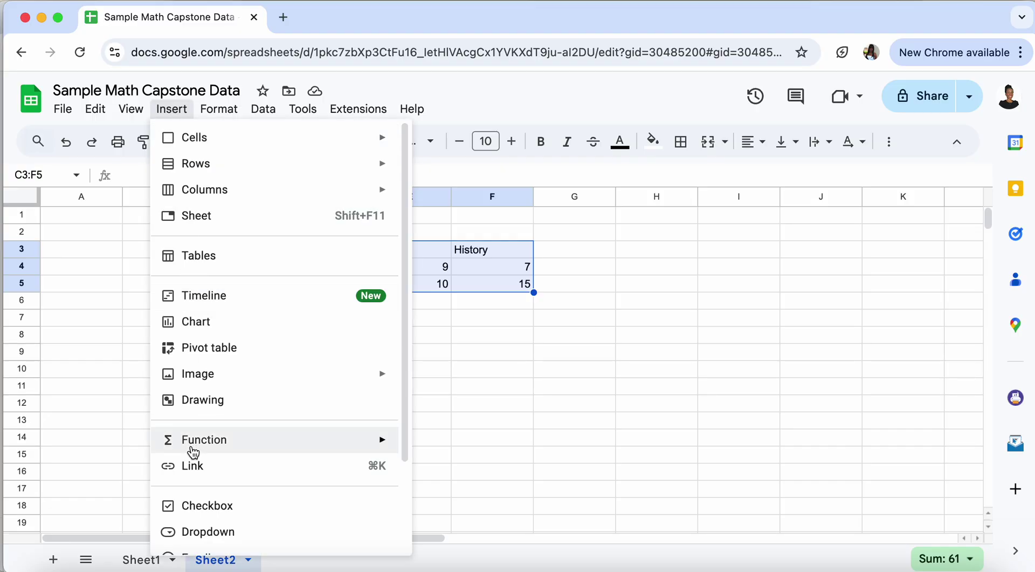
mouse_move(193, 451)
scroll(194, 442, up, 1)
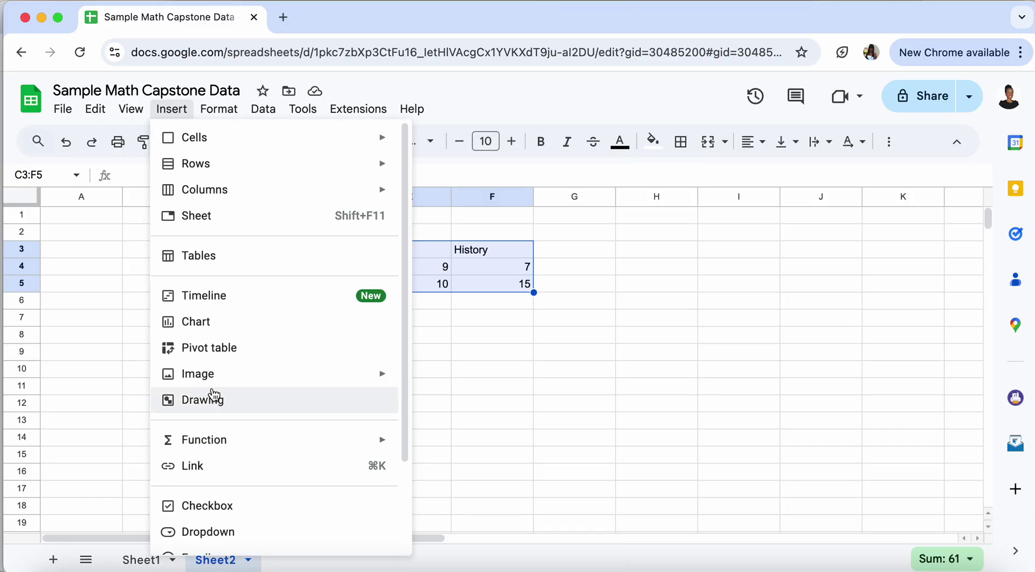
scroll(238, 242, down, 1)
scroll(239, 243, up, 1)
scroll(239, 244, down, 1)
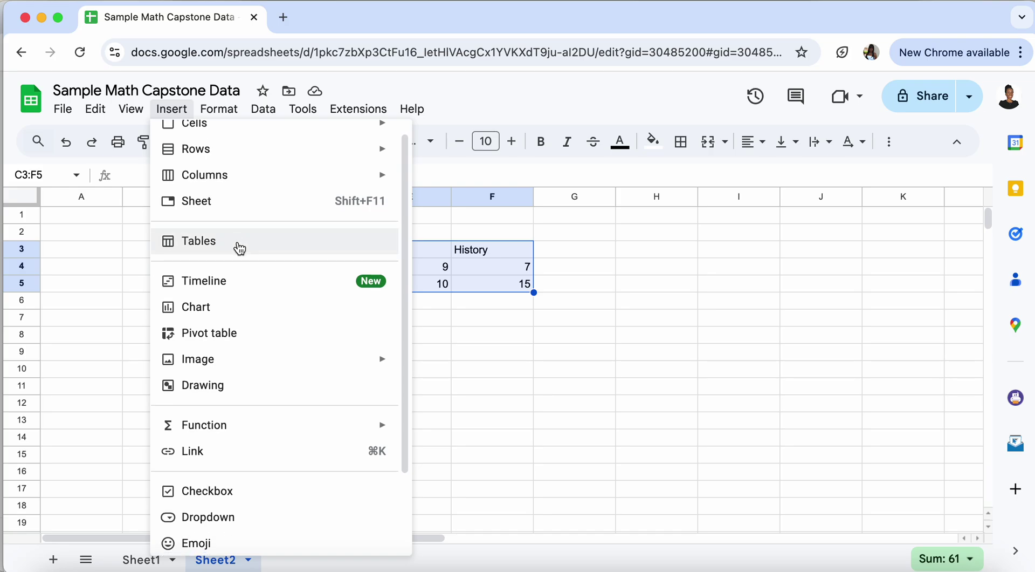
click(213, 312)
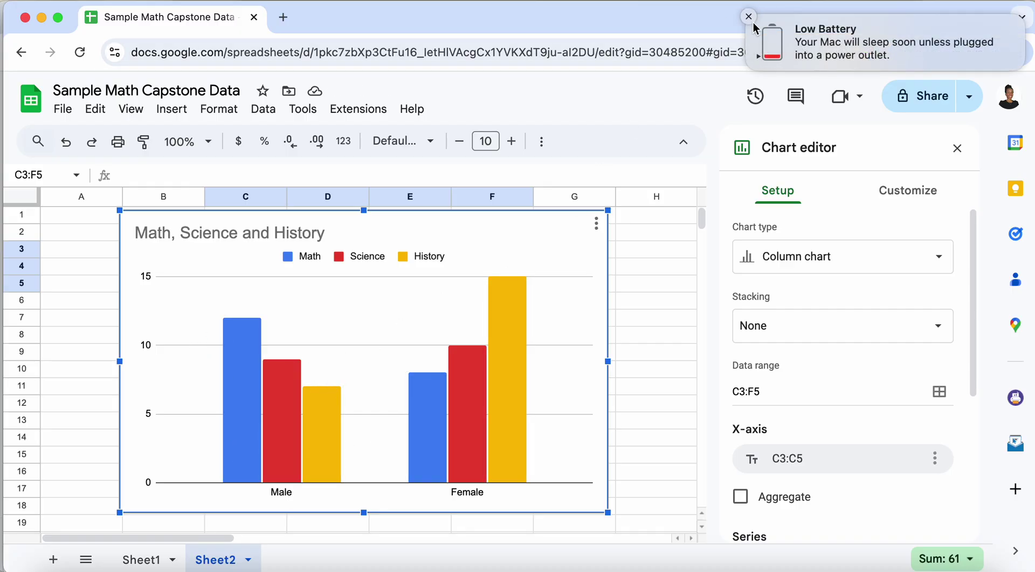
click(749, 17)
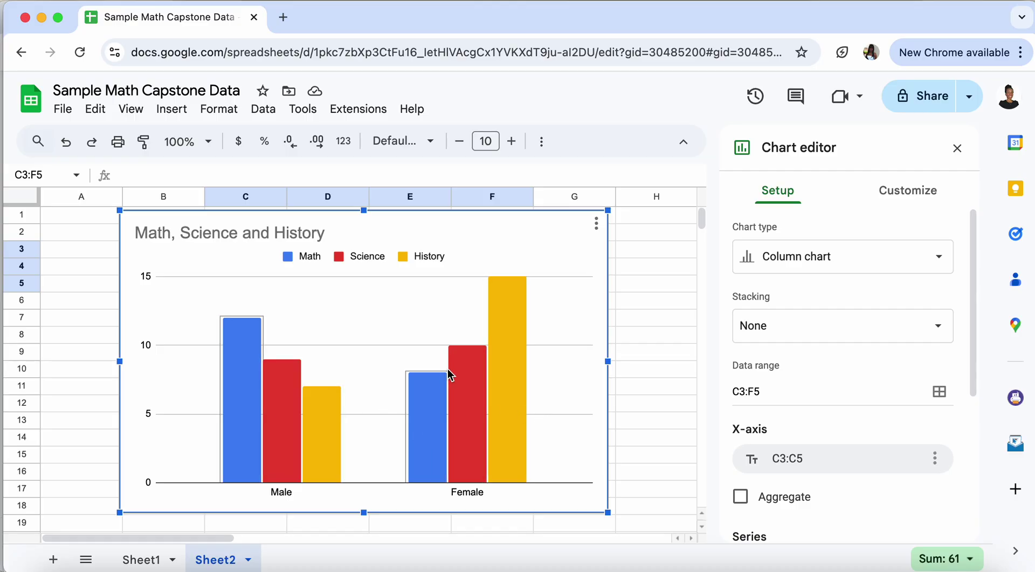
Change the chart title to "Subject Preference by Gender".
double_click(244, 231)
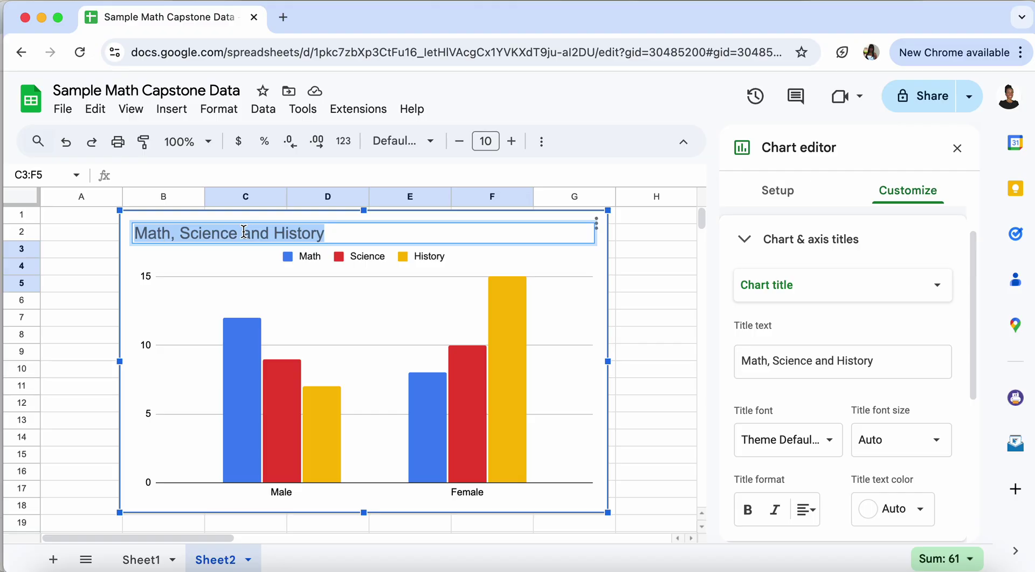
text(S)
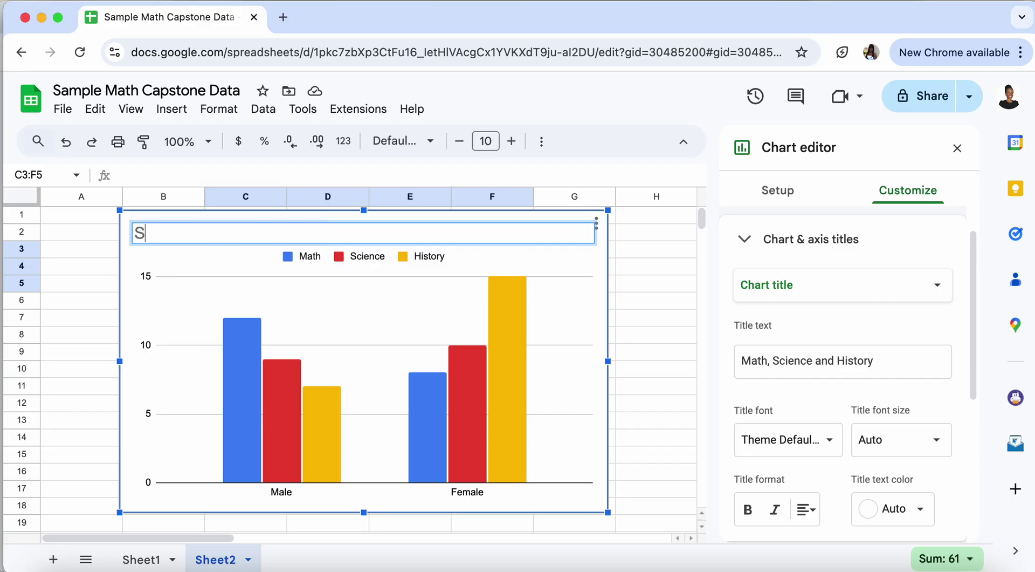
text(ubject Preference p)
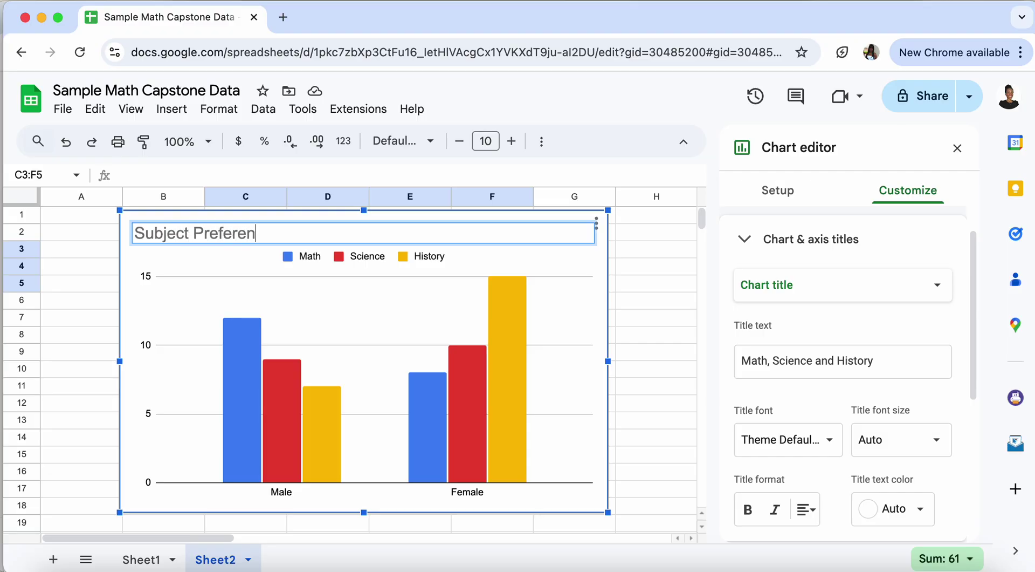
key(BackSpace)
text(by Gender)
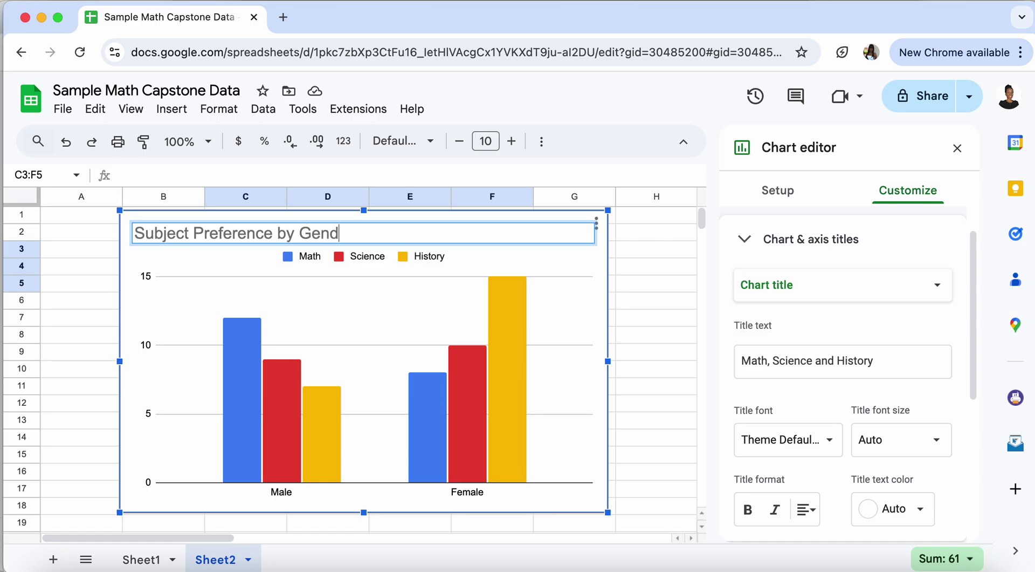
click(806, 308)
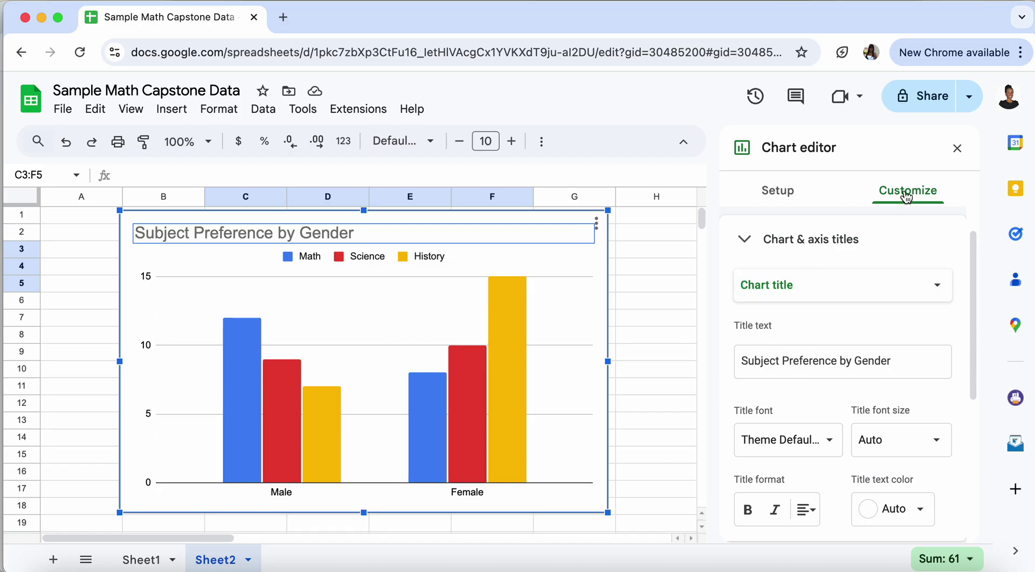
Set the chart's horizontal axis title to "Gender".
click(820, 292)
click(812, 334)
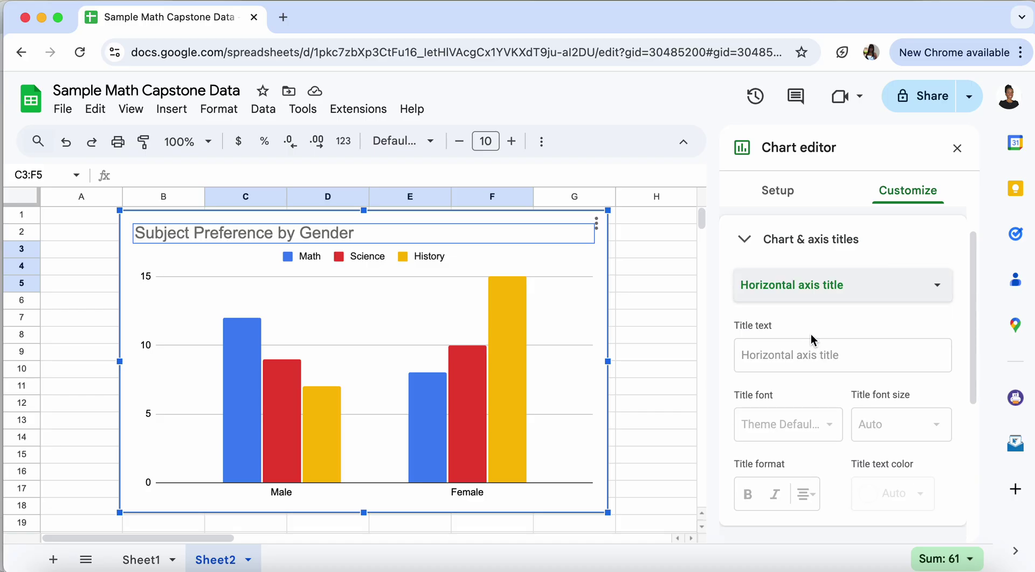
click(795, 355)
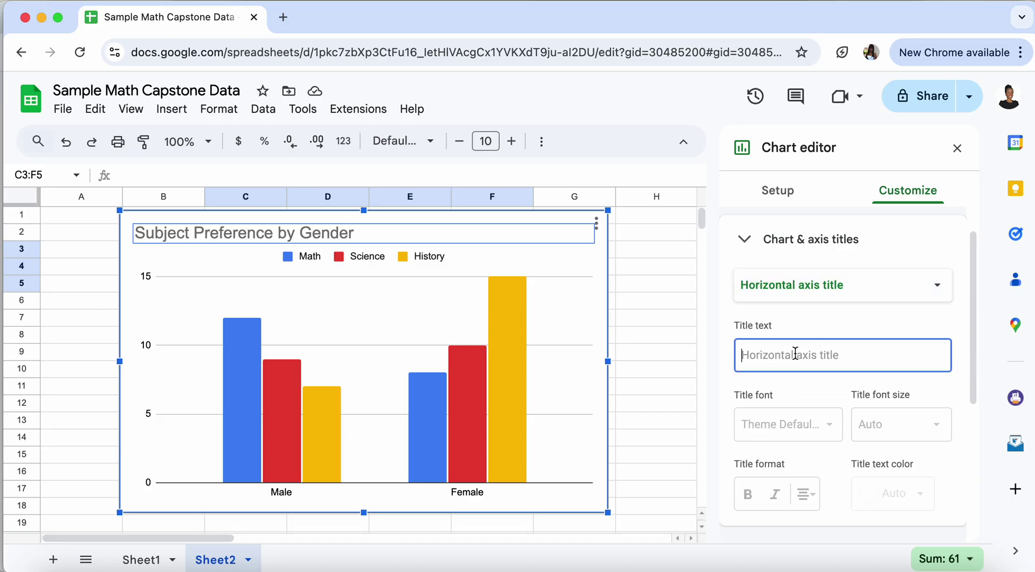
text(Gen)
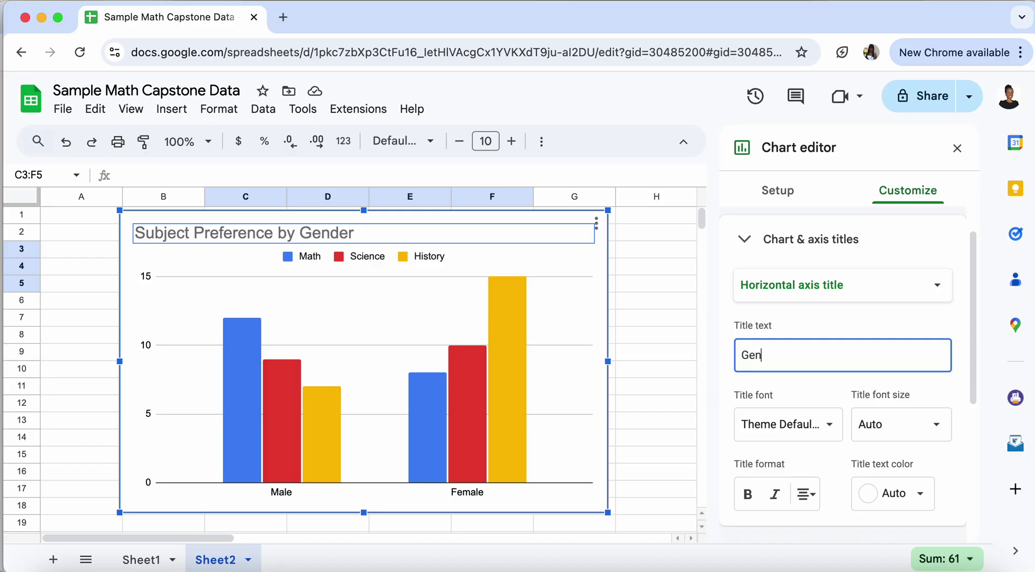
text(der)
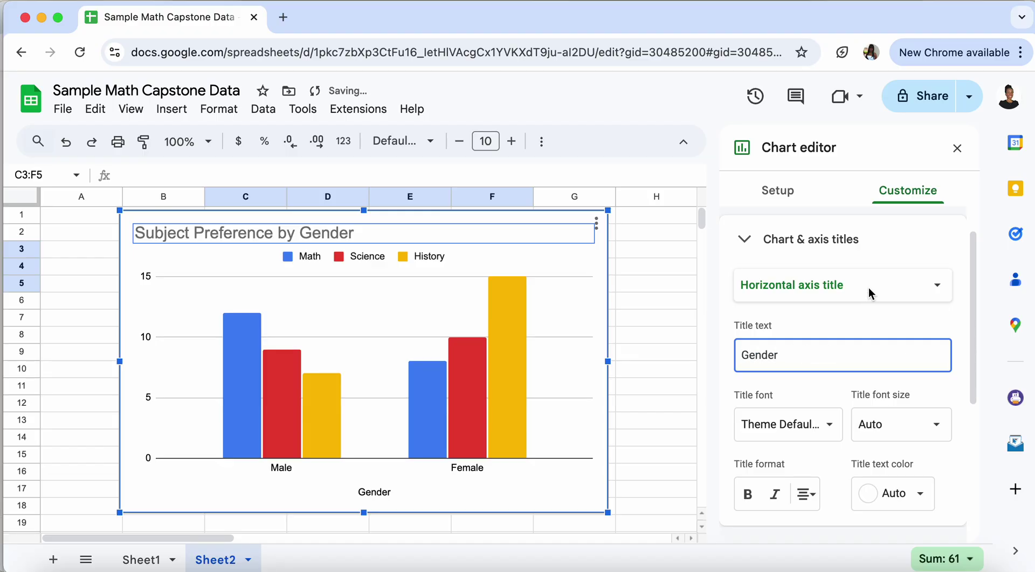
Set the chart's vertical axis title to "Frequency" and close the chart editor.
click(869, 289)
click(844, 309)
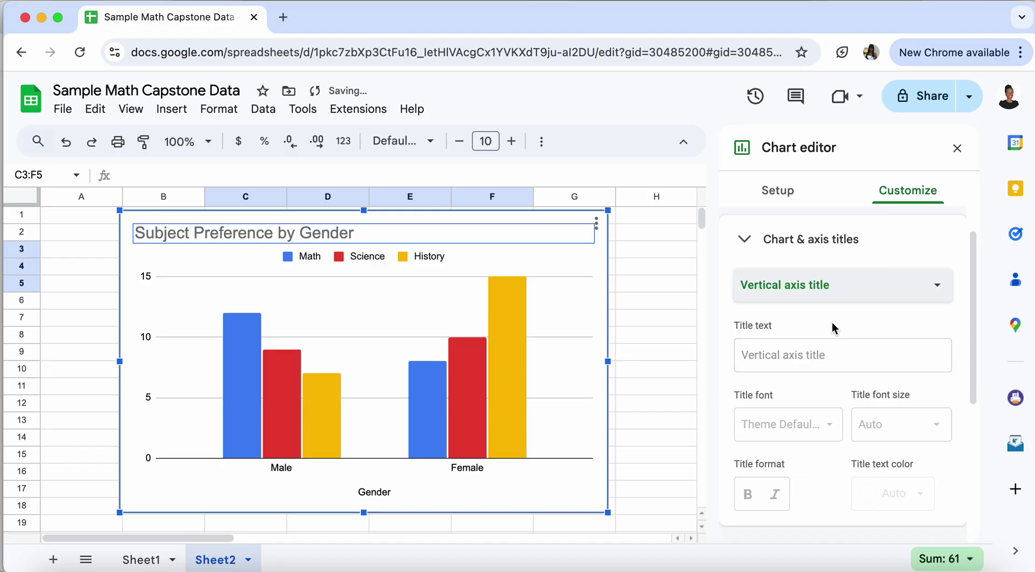
click(806, 351)
text(F)
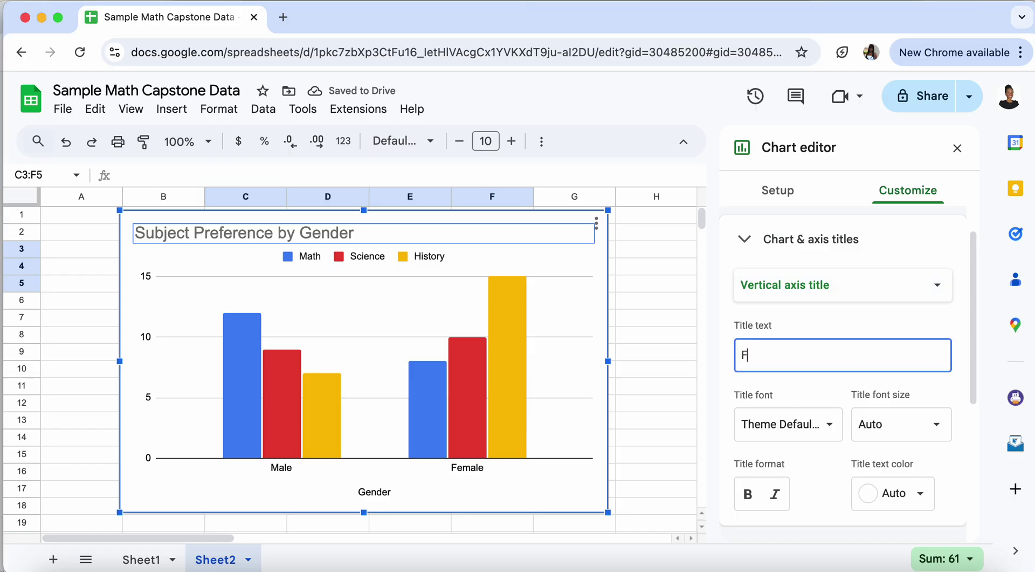
text(requency)
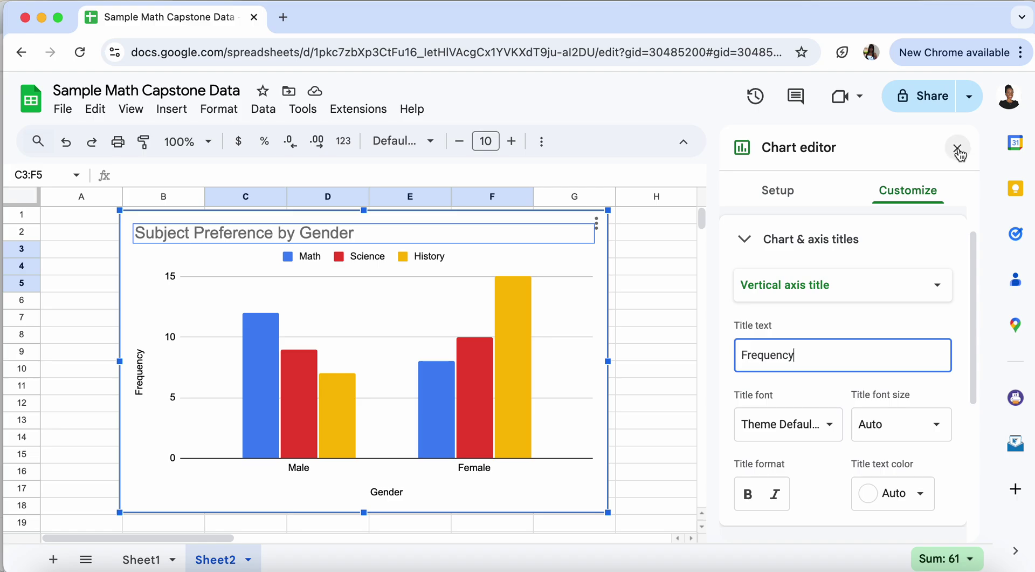
drag(957, 147, 926, 167)
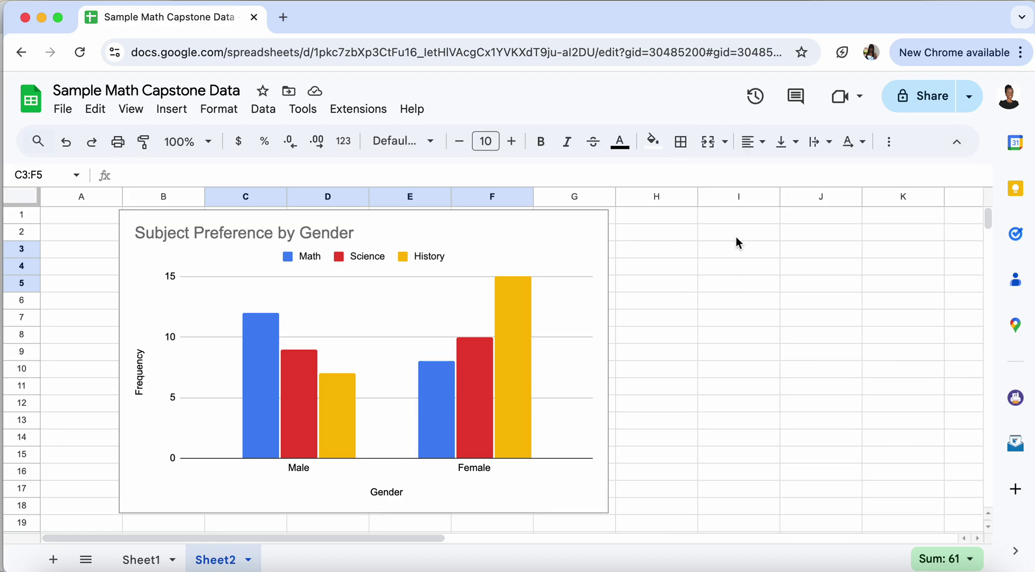
Move the Subject Preference by Gender chart off the data table so that it starts in column H.
click(682, 289)
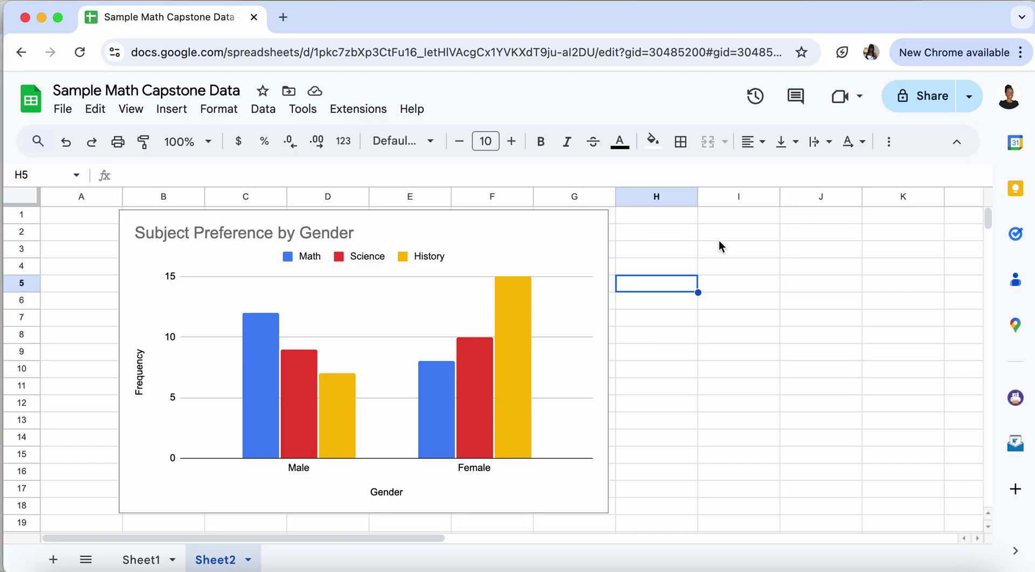
click(656, 373)
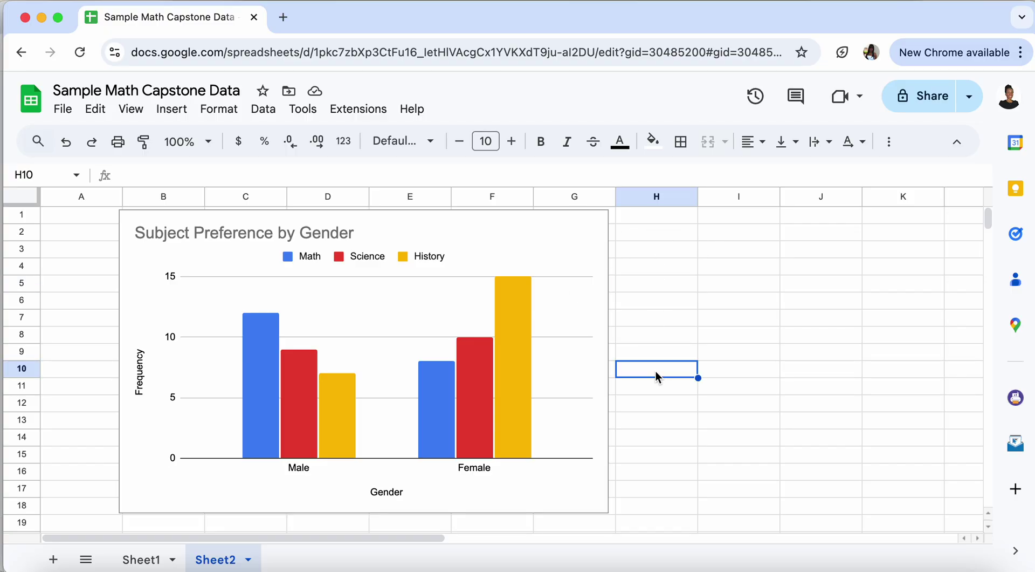
scroll(656, 374, down, 5)
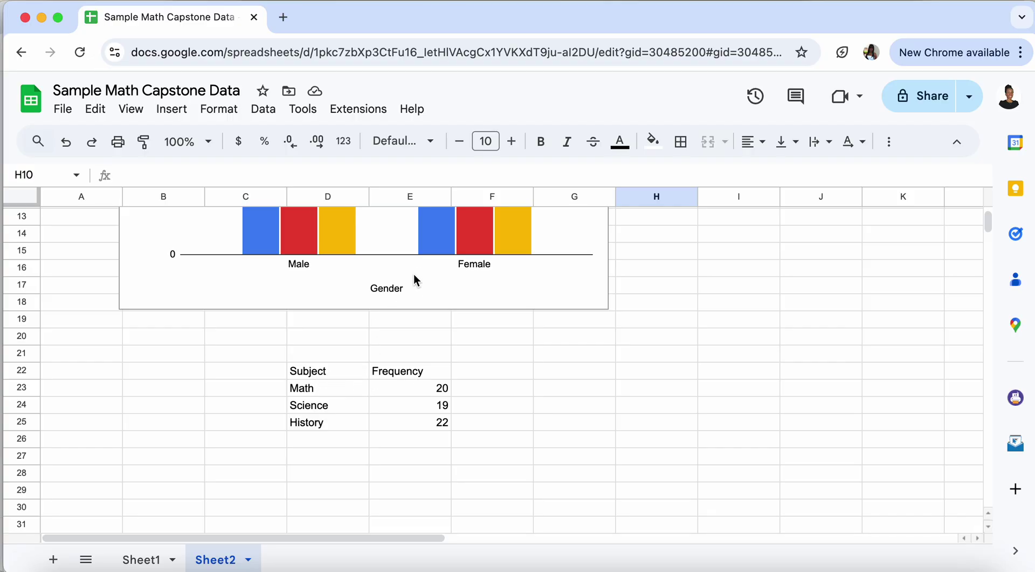
scroll(414, 294, up, 5)
click(481, 227)
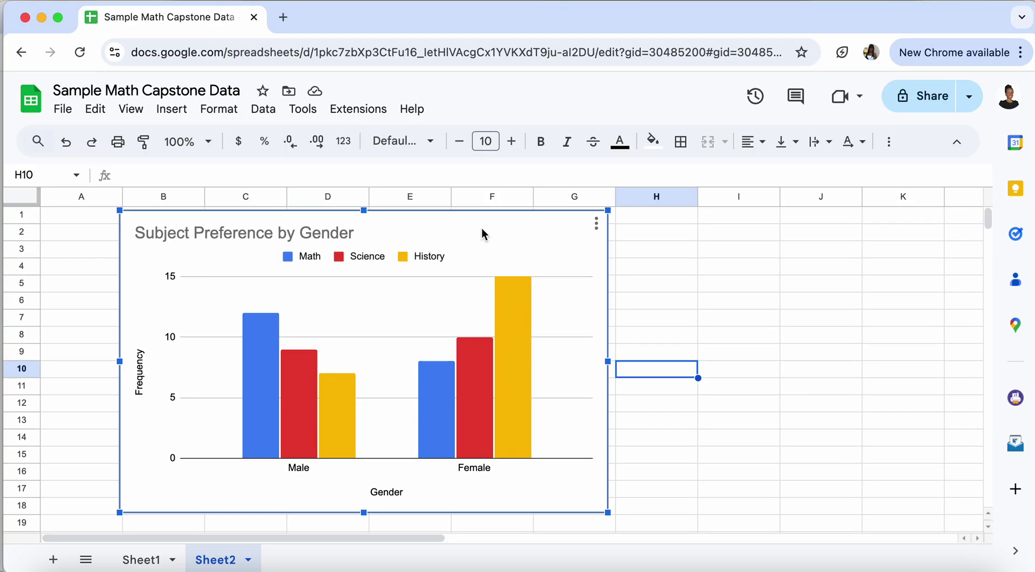
drag(541, 228, 1016, 237)
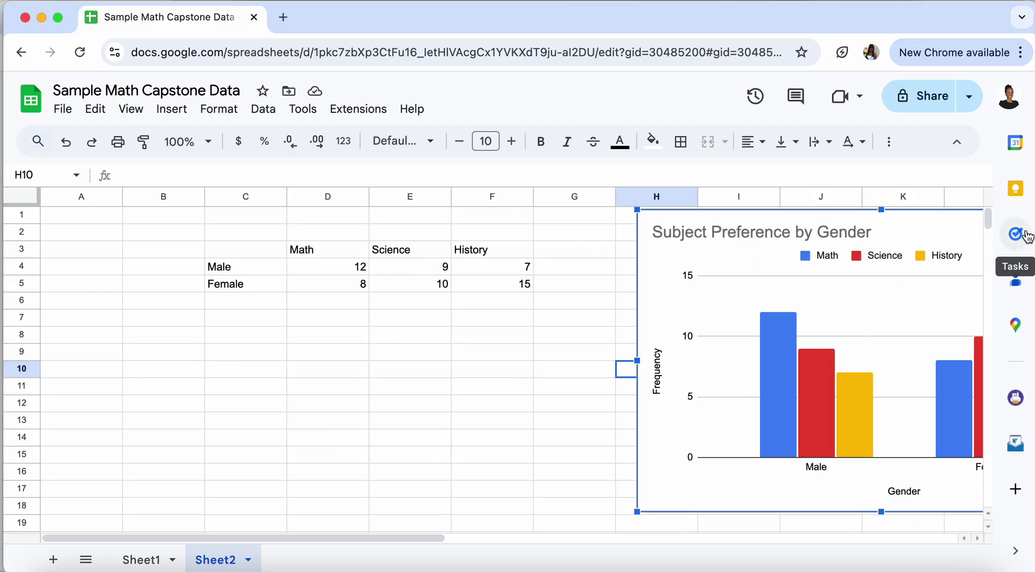
Insert a pie chart from the Subject and Frequency table in D22:E25.
scroll(348, 425, down, 5)
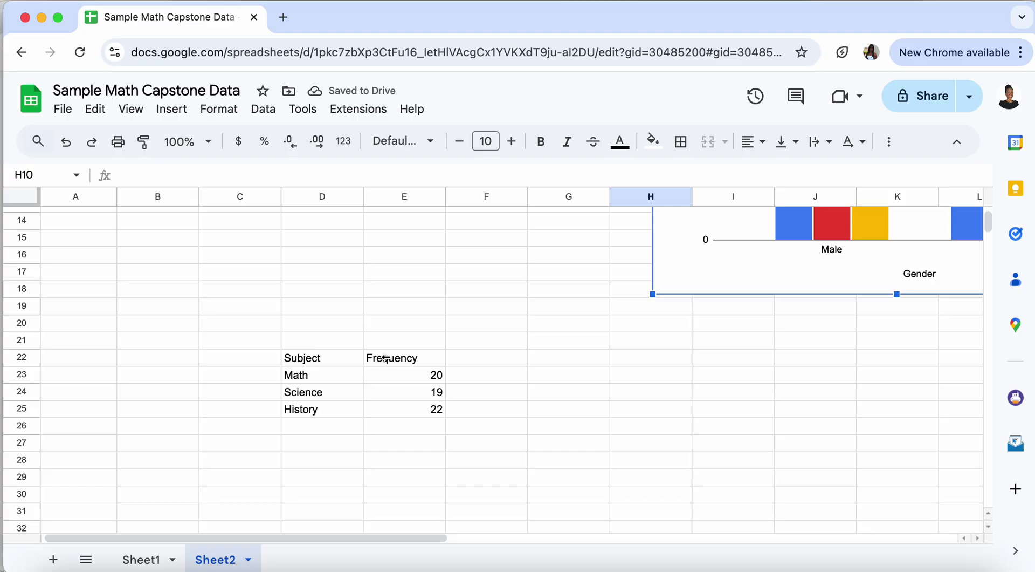
scroll(385, 357, up, 5)
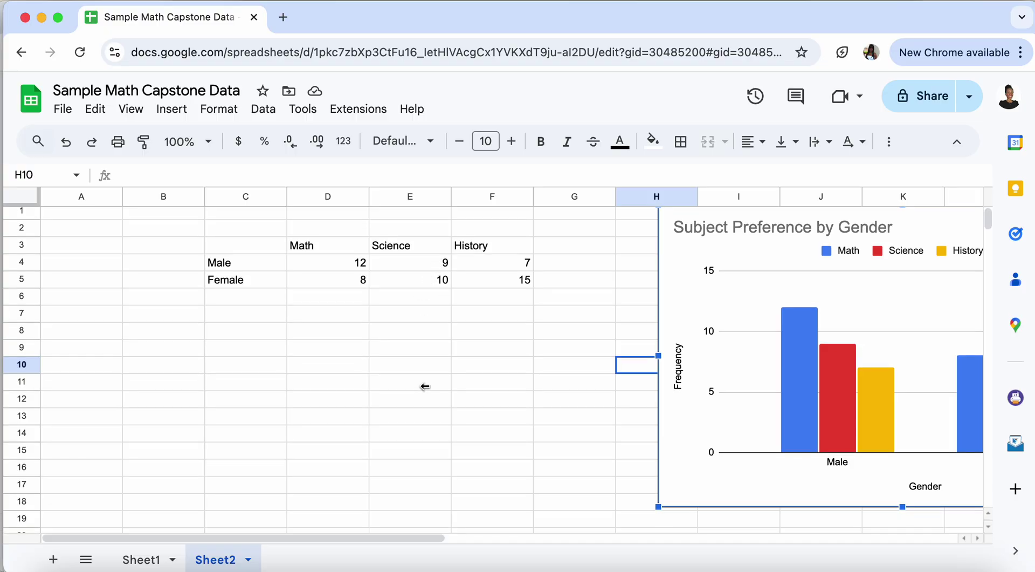
scroll(518, 319, down, 1)
scroll(518, 321, up, 1)
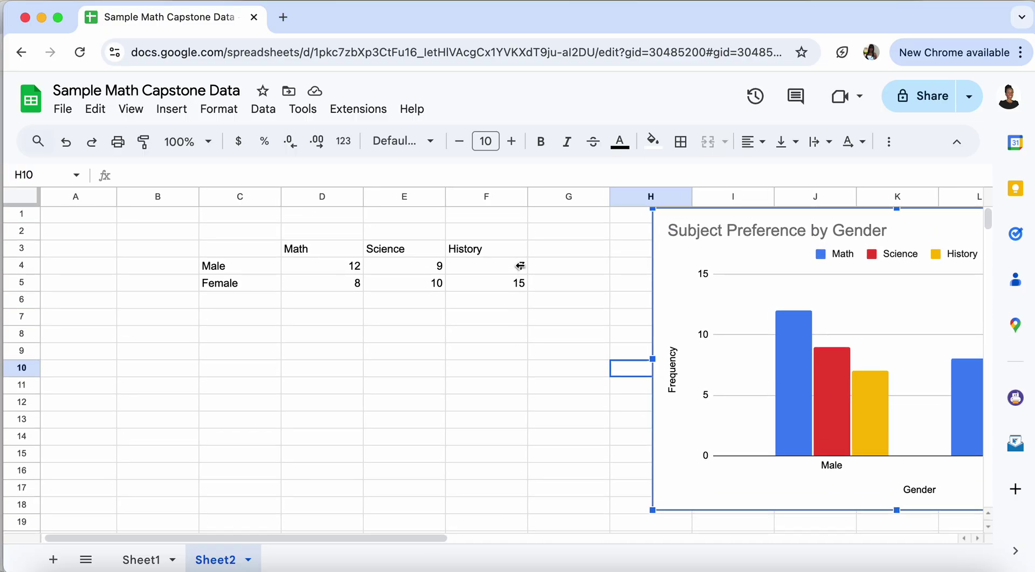
scroll(519, 306, down, 3)
scroll(519, 305, down, 2)
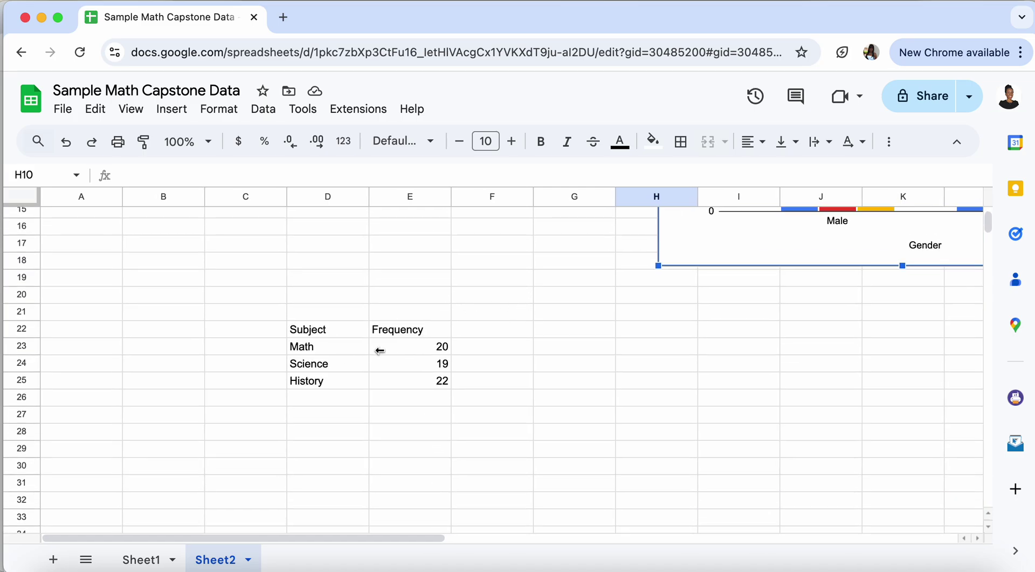
drag(333, 330, 396, 383)
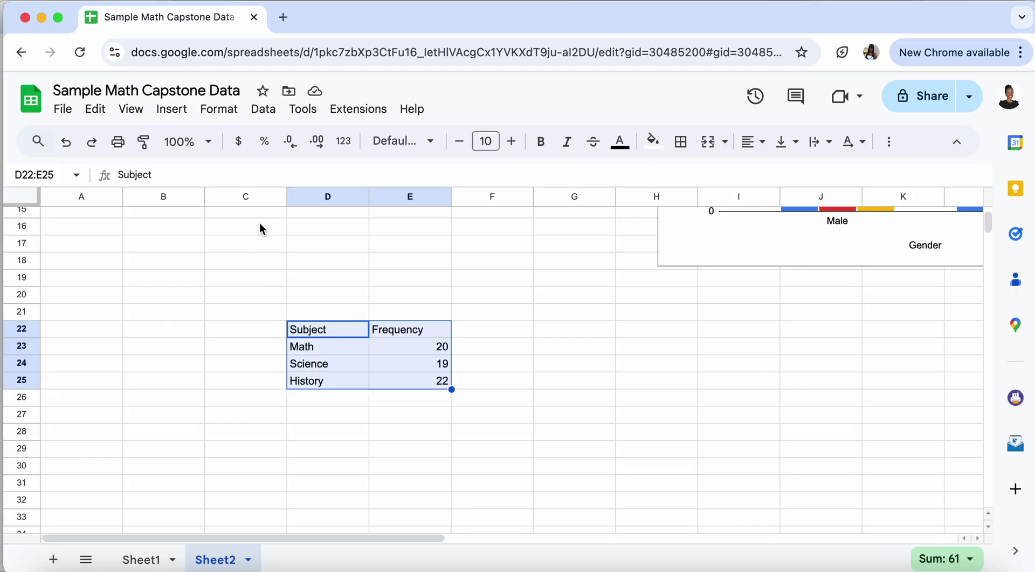
click(174, 112)
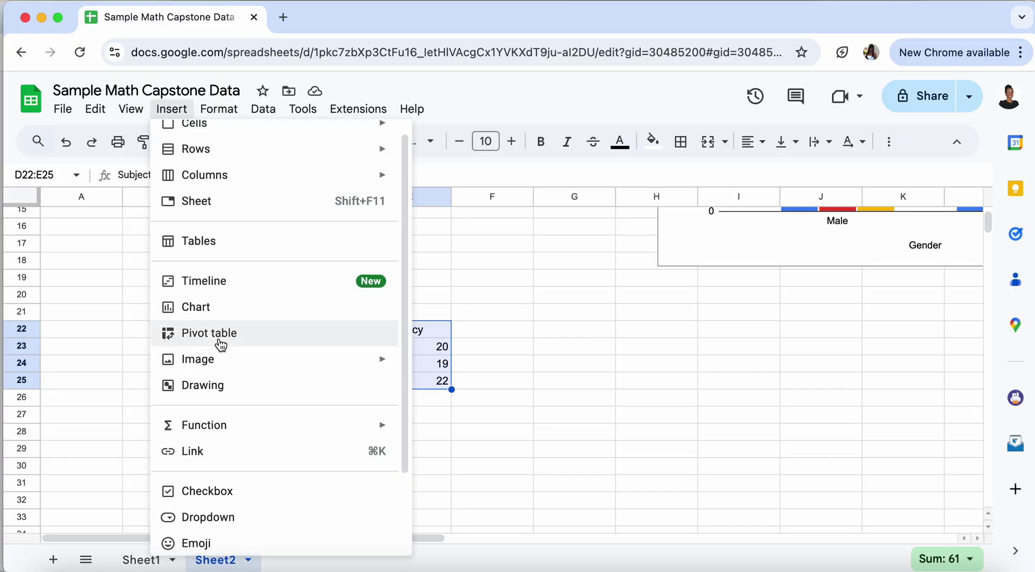
scroll(220, 343, down, 2)
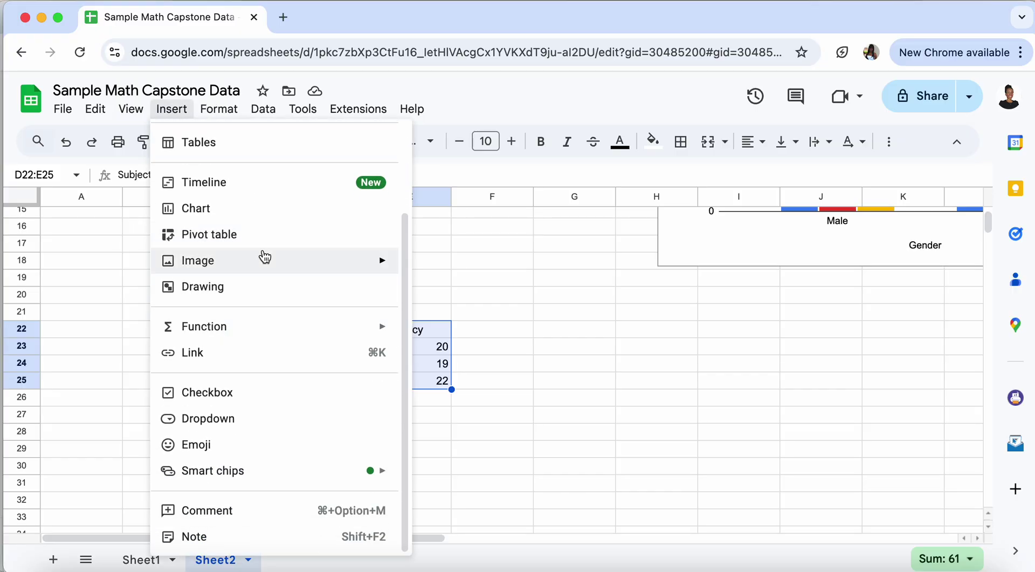
click(261, 210)
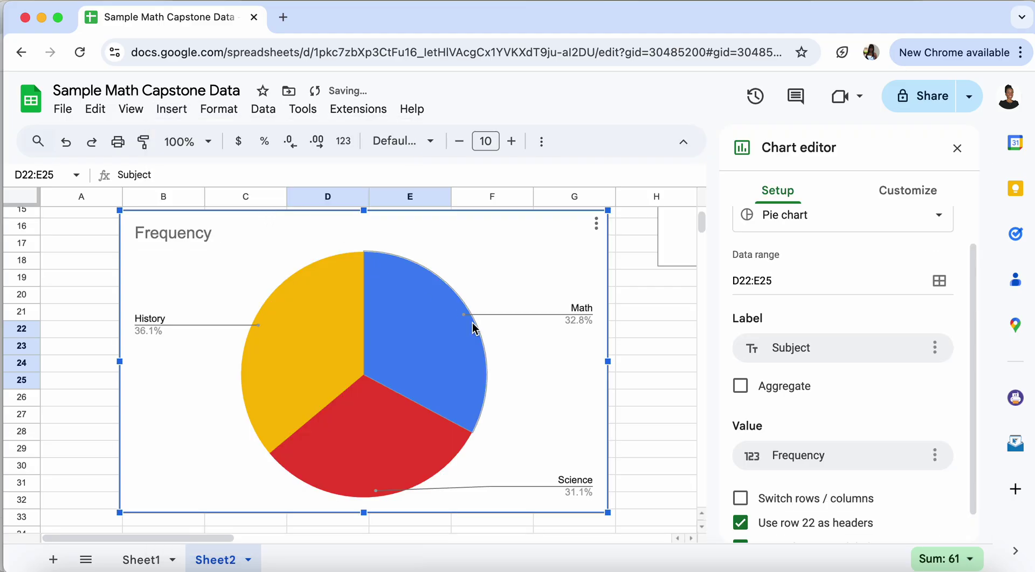
click(183, 236)
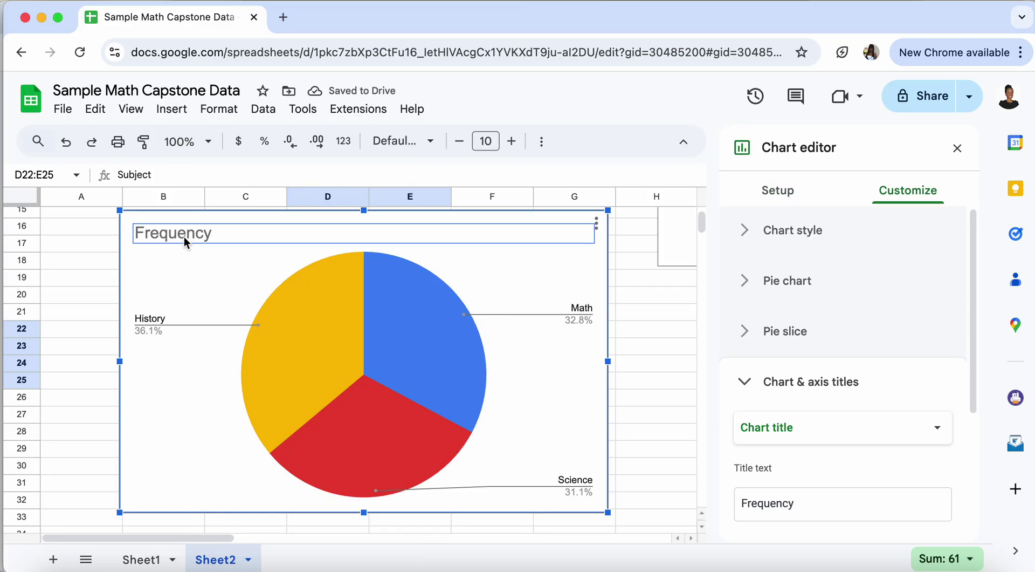
click(196, 237)
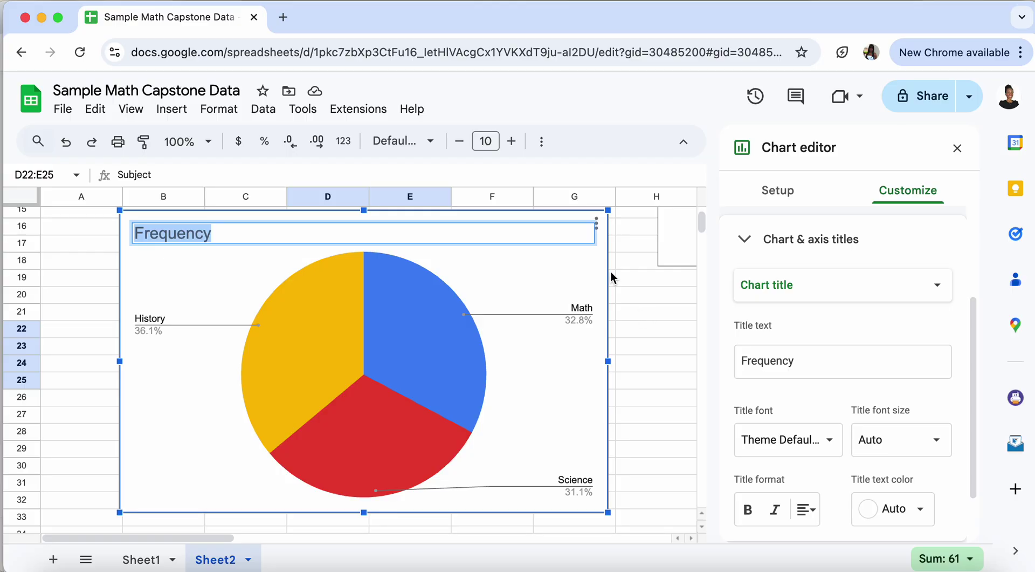
click(674, 296)
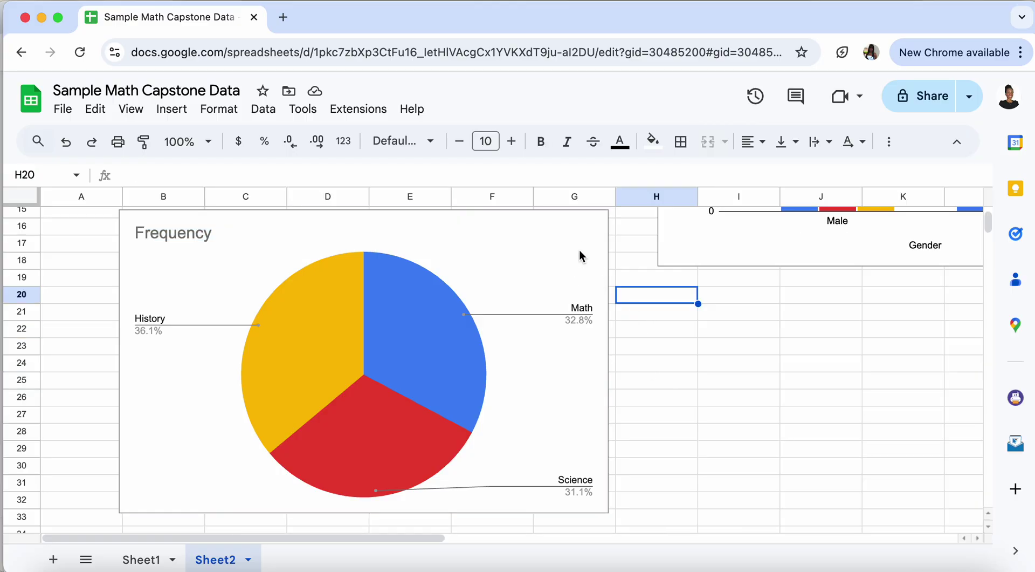
Move the Frequency pie chart off the subject table so that it starts at the border of columns G and H.
click(562, 240)
drag(785, 339, 963, 329)
scroll(594, 269, down, 1)
scroll(394, 318, down, 2)
Insert a second chart from the subject frequency table in D22:E25 and change its type to a column chart.
click(390, 319)
drag(324, 267, 403, 318)
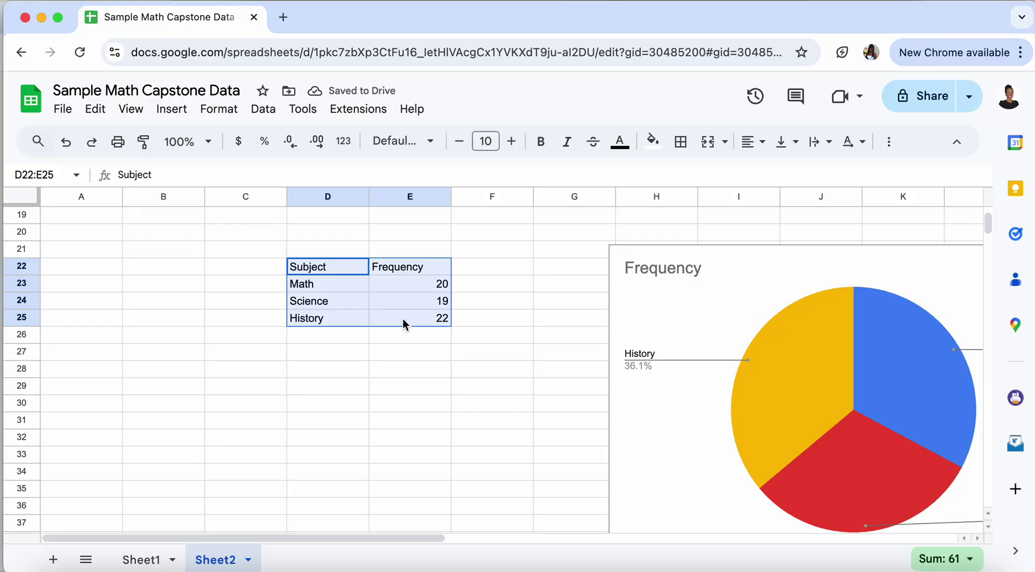
click(171, 109)
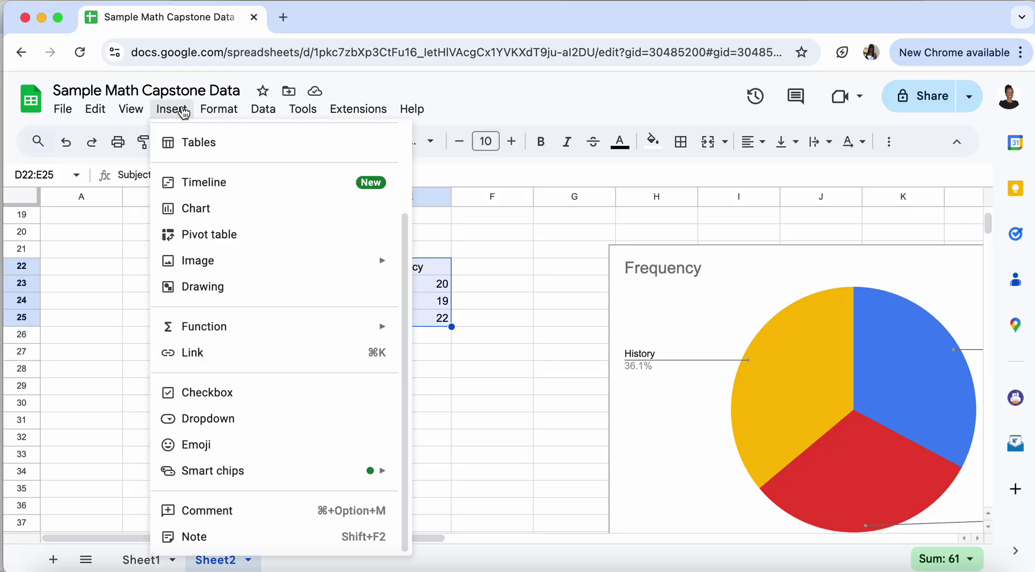
click(208, 215)
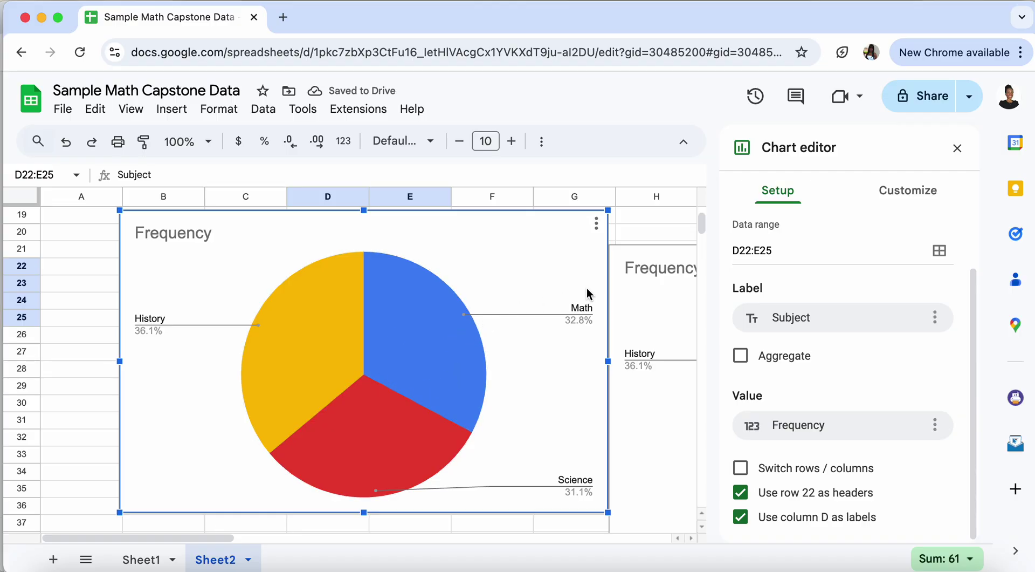
scroll(857, 227, up, 2)
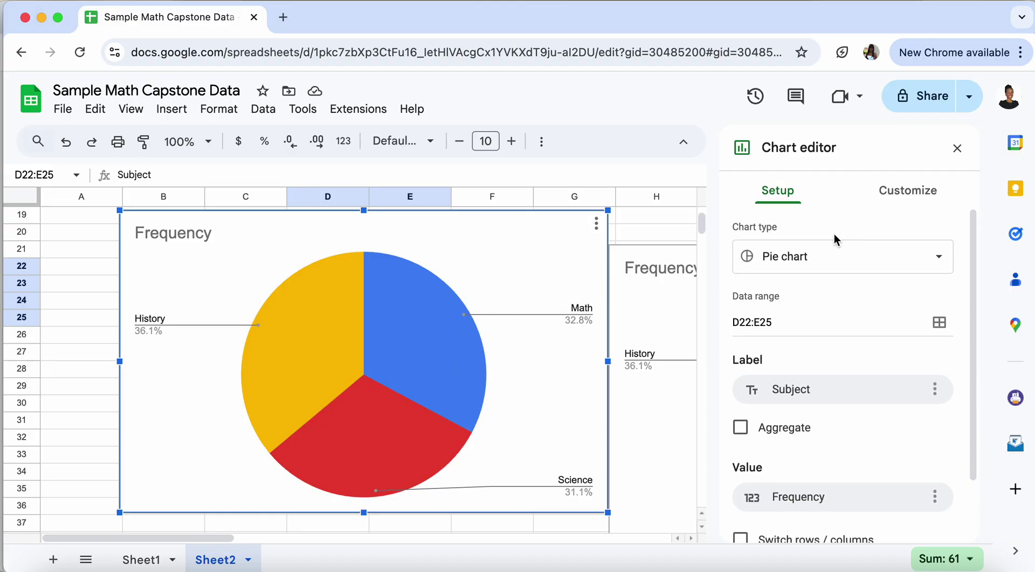
click(806, 262)
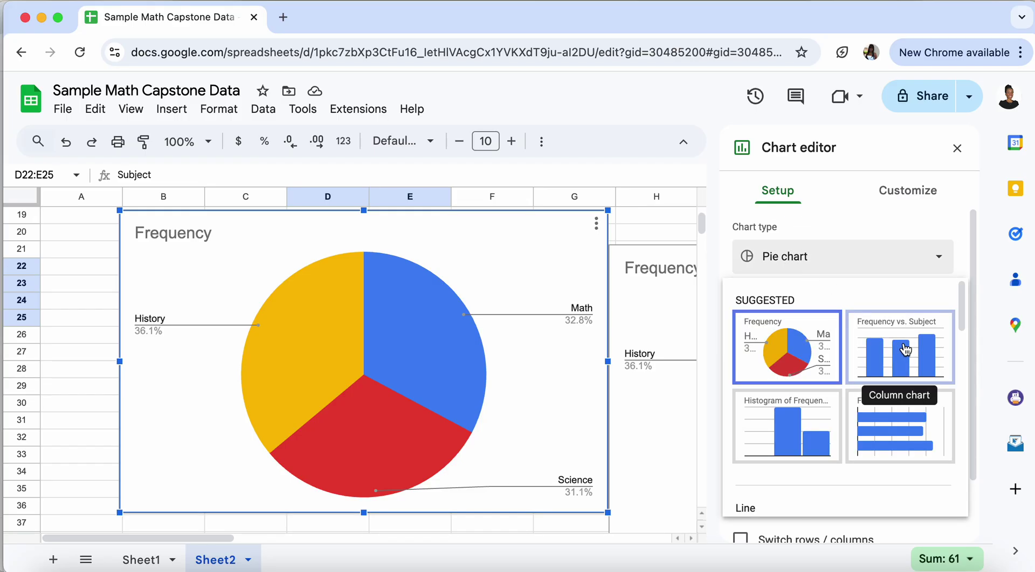
click(906, 350)
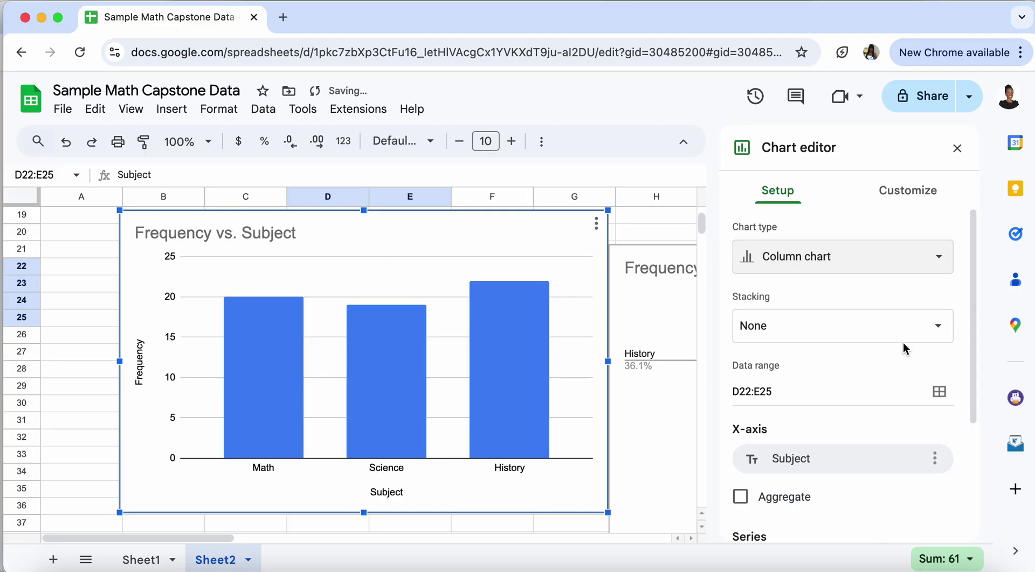